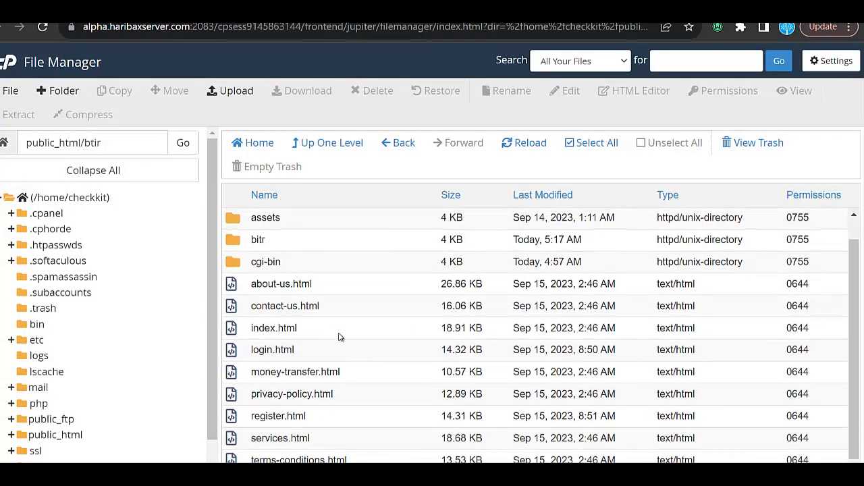
Open the account folder inside public_html/btir.
scroll(340, 337, up, 1)
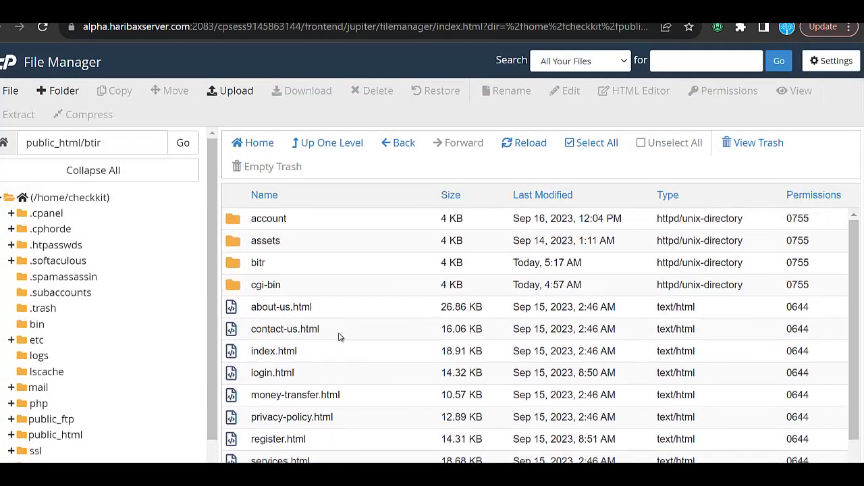
double_click(353, 222)
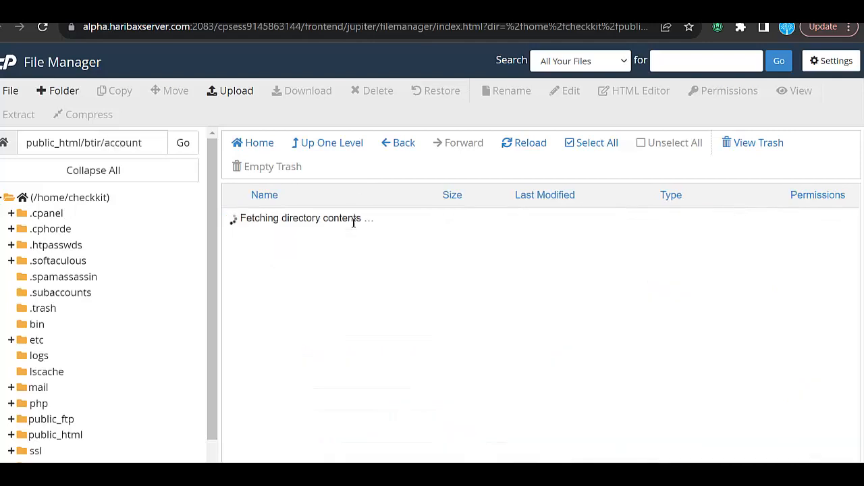
scroll(303, 293, down, 4)
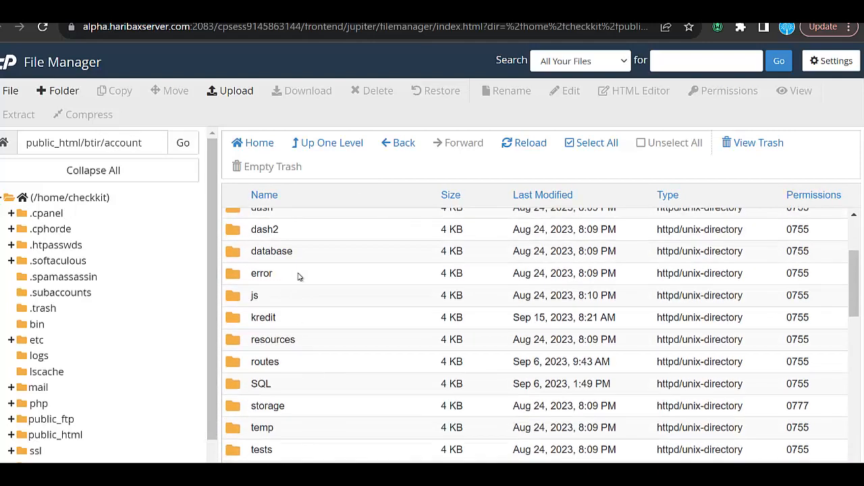
scroll(331, 373, up, 4)
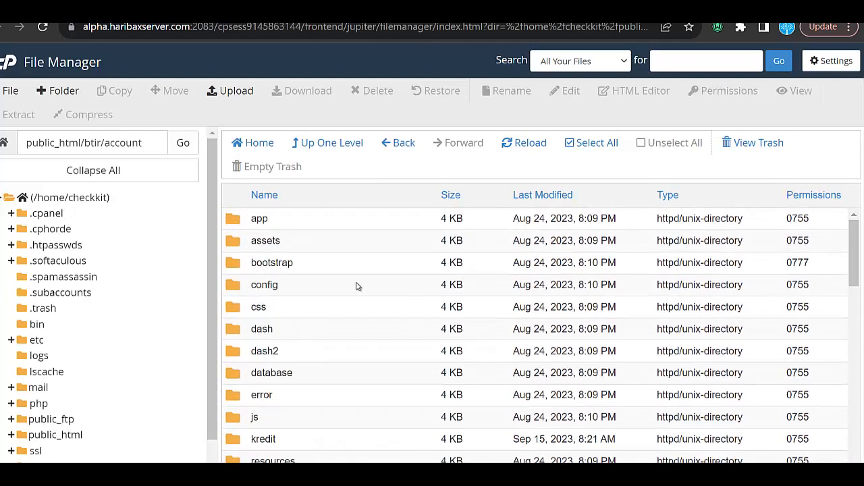
double_click(357, 286)
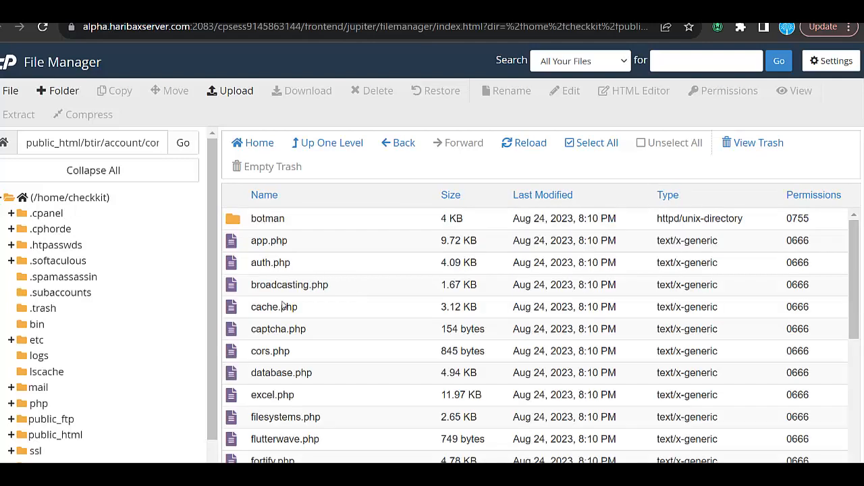
click(343, 147)
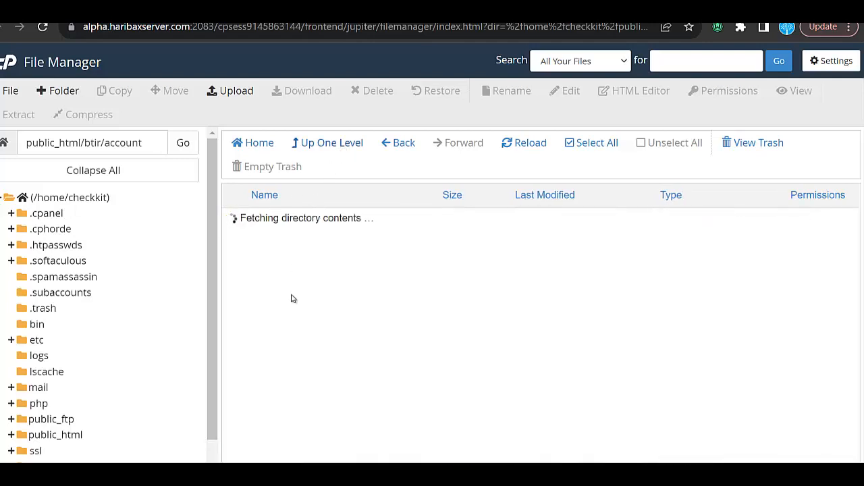
scroll(292, 298, down, 5)
scroll(284, 287, up, 5)
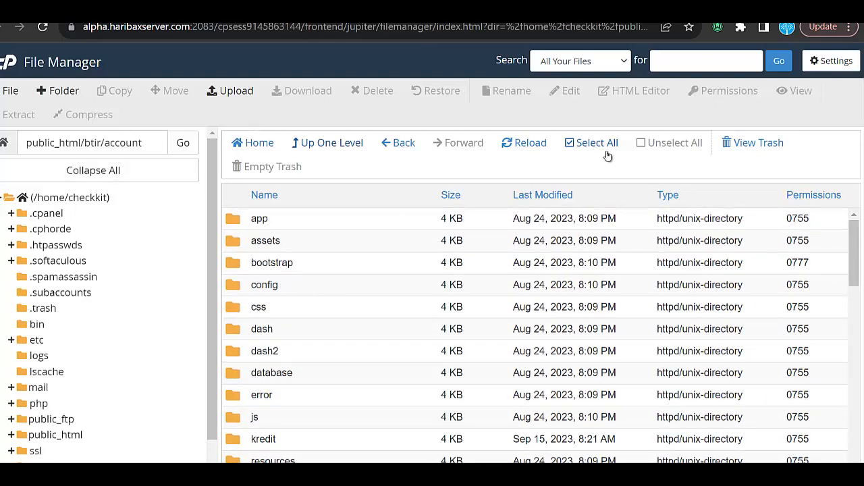
Save the file manager preferences with Show Hidden Files (dotfiles) enabled, and open the account folder's .env file for editing.
click(841, 61)
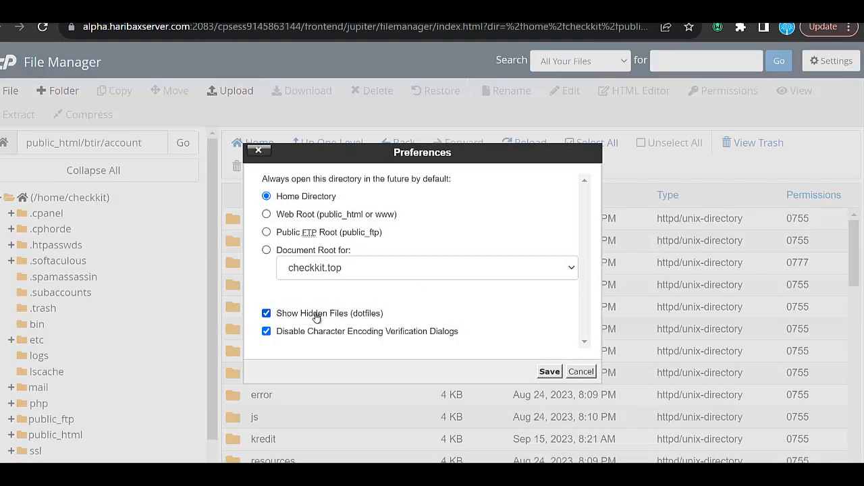
click(554, 373)
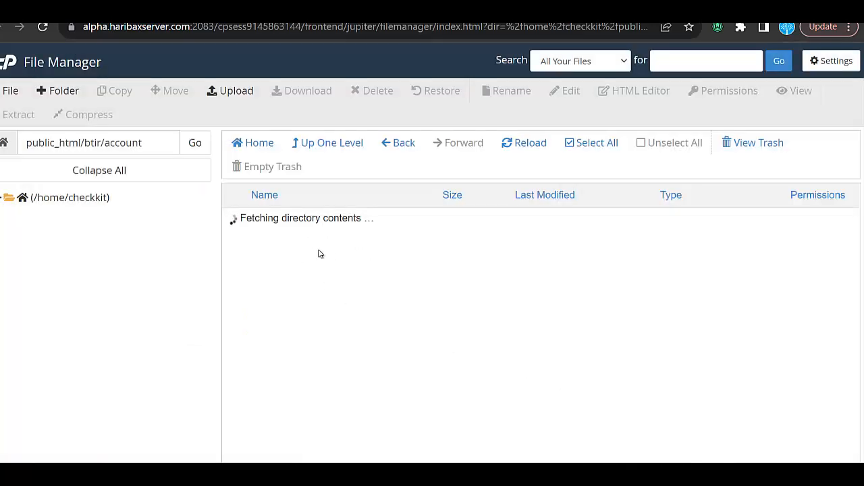
scroll(320, 379, down, 7)
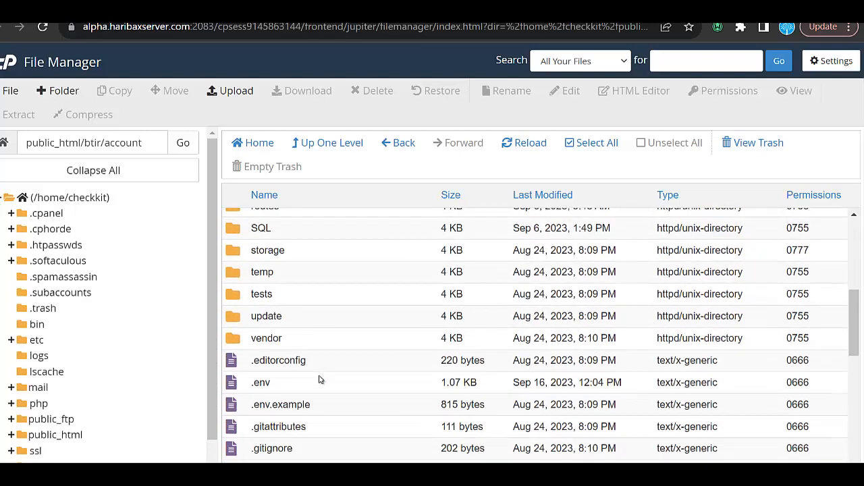
right_click(295, 331)
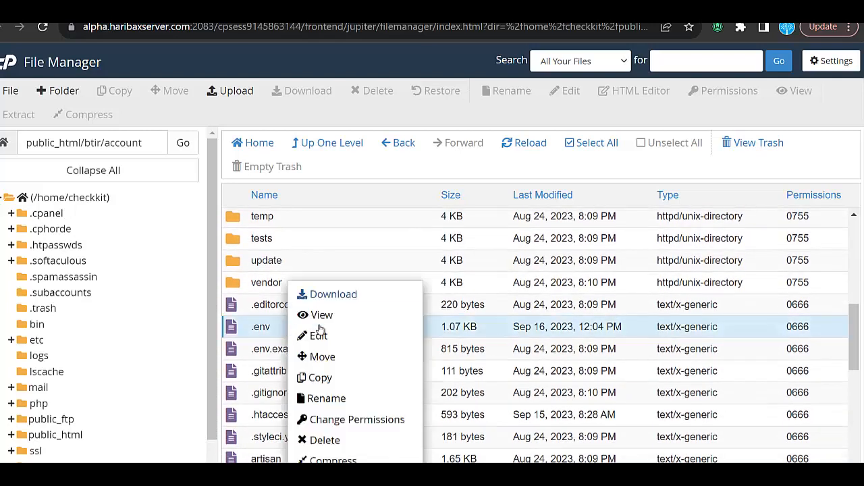
click(320, 336)
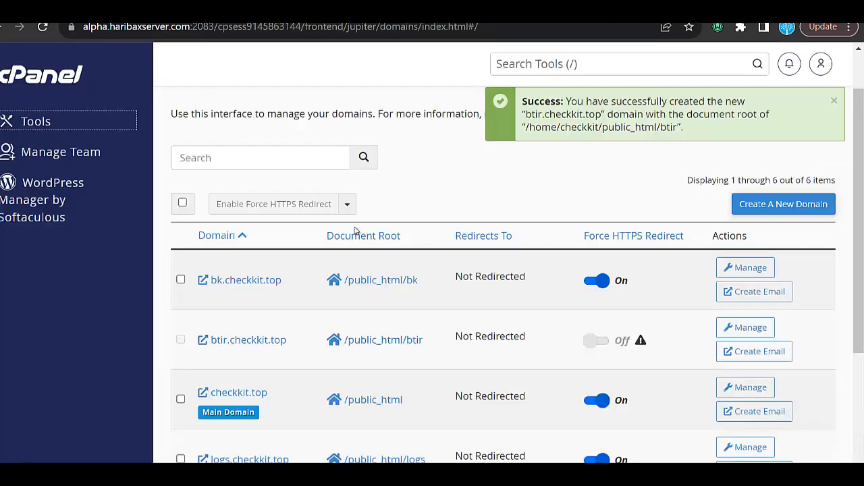
click(247, 343)
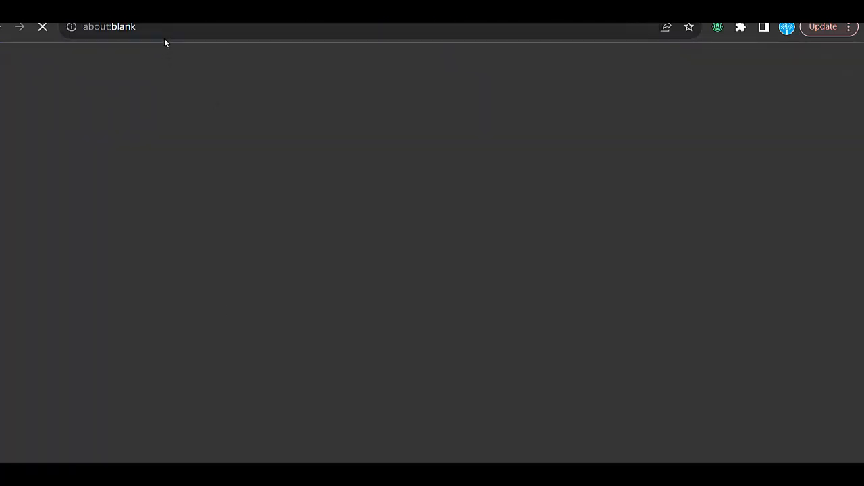
click(228, 28)
key(ctrl+c)
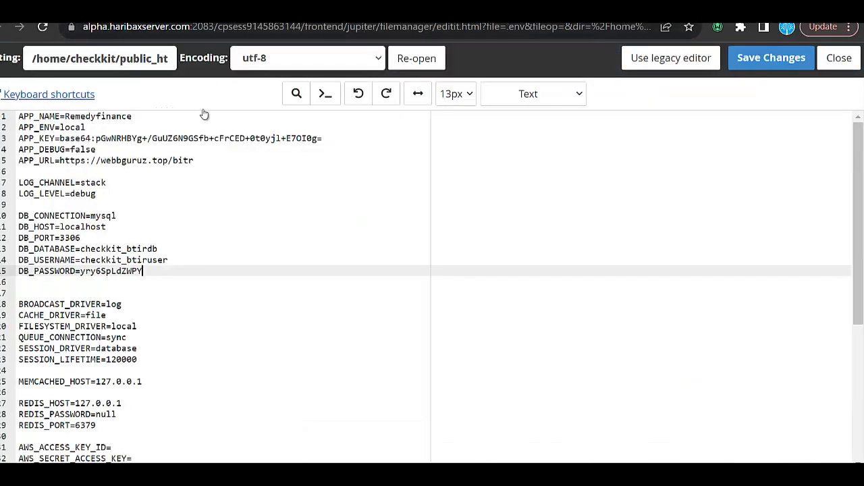
click(202, 159)
key(ctrl+shift+Left)
key(ctrl+shift+Left)
key(ctrl+shift+Left)
key(ctrl+shift+Left)
key(ctrl+shift+Left)
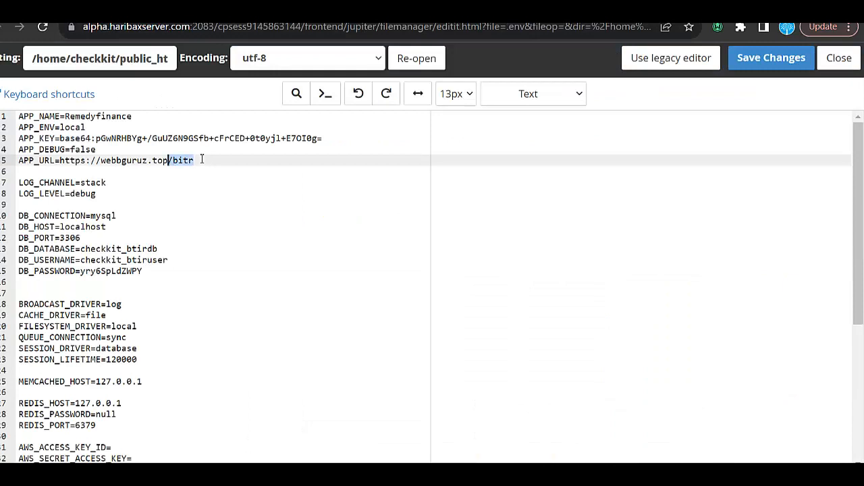
key(ctrl+v)
key(BackSpace)
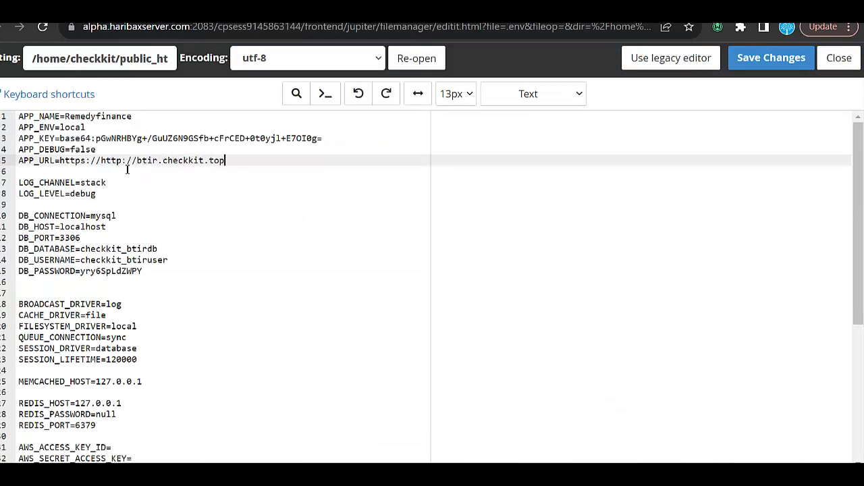
key(BackSpace)
key(BackSpace)
key(BackSpace)
key(BackSpace)
key(BackSpace)
key(BackSpace)
key(BackSpace)
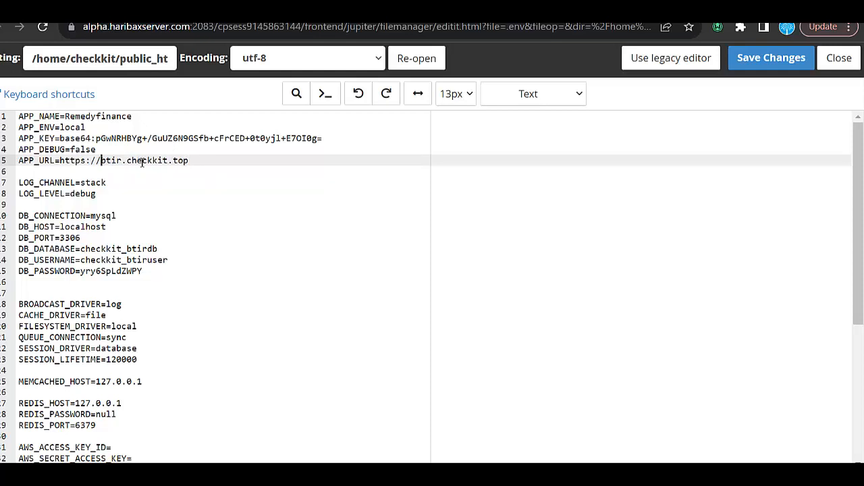
Set APP_NAME in the .env file to BITR FIN and save the file.
double_click(100, 117)
text(BITR FIN)
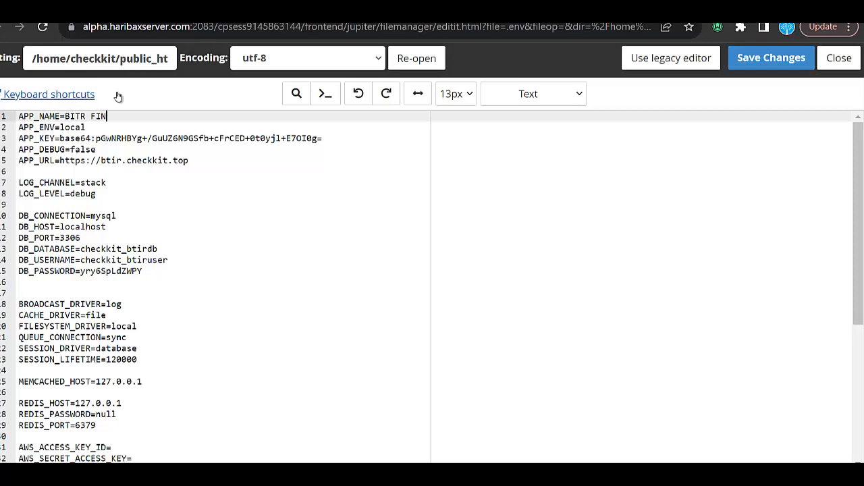
scroll(168, 308, down, 3)
scroll(169, 308, down, 1)
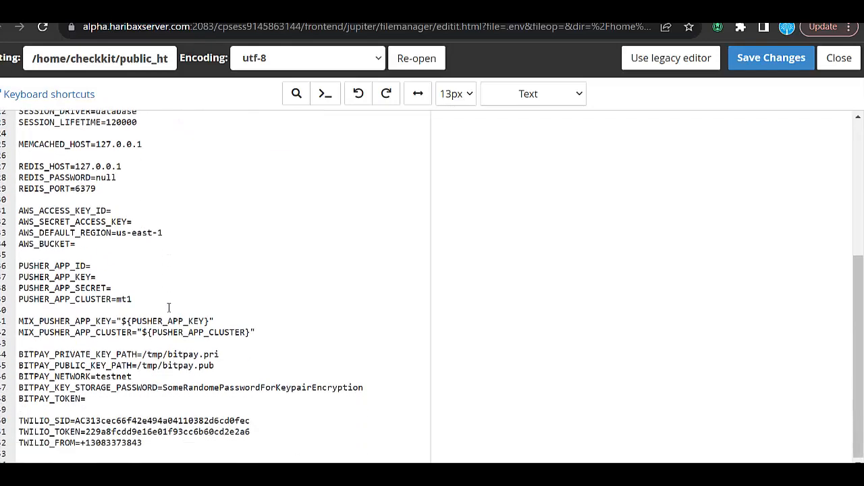
scroll(169, 308, up, 4)
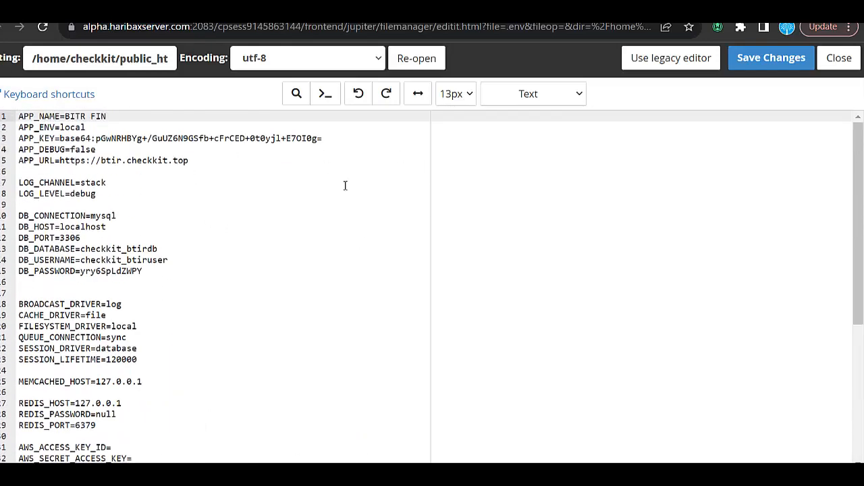
click(786, 58)
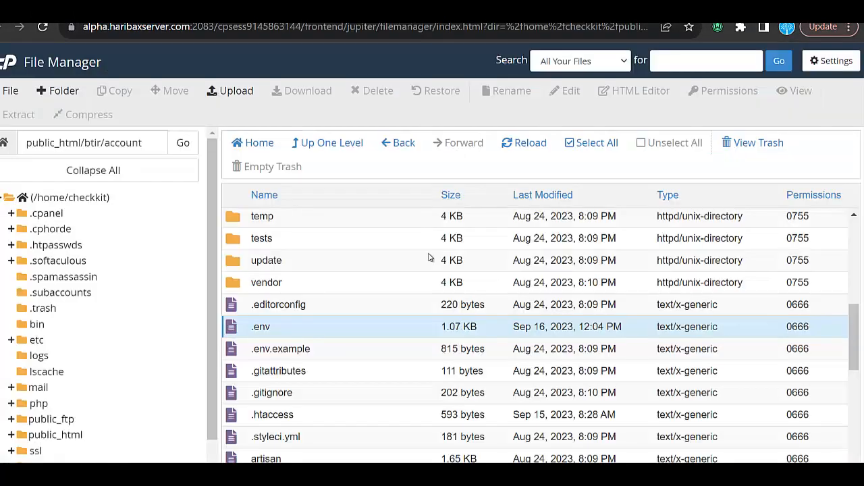
Open the SQL folder inside the account folder, download database.sql and check the recent downloads.
scroll(428, 256, up, 5)
click(349, 152)
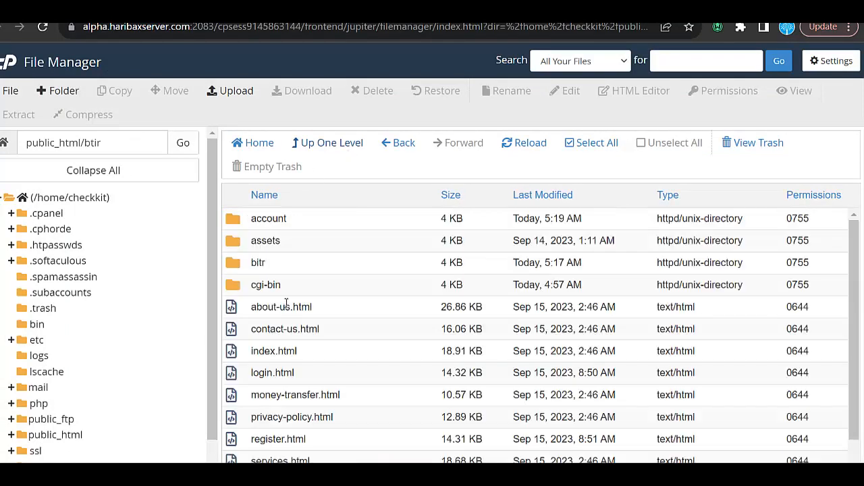
double_click(340, 218)
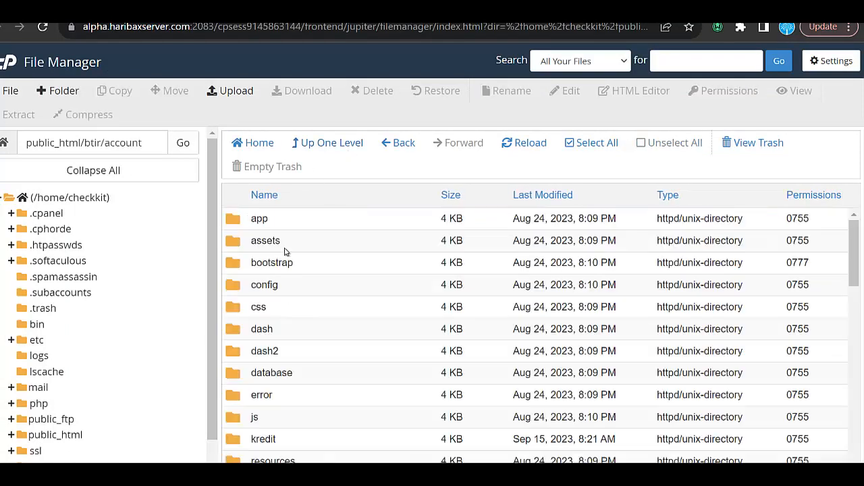
scroll(305, 405, down, 1)
scroll(304, 404, down, 3)
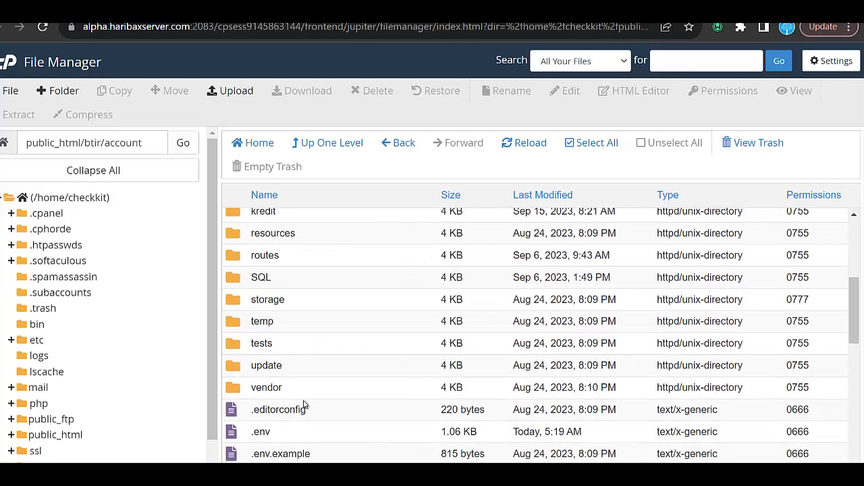
scroll(306, 340, up, 1)
double_click(306, 339)
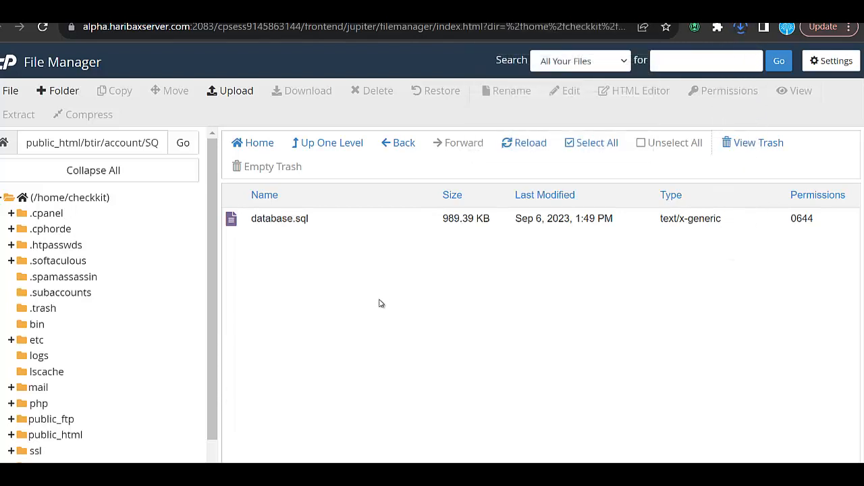
click(740, 28)
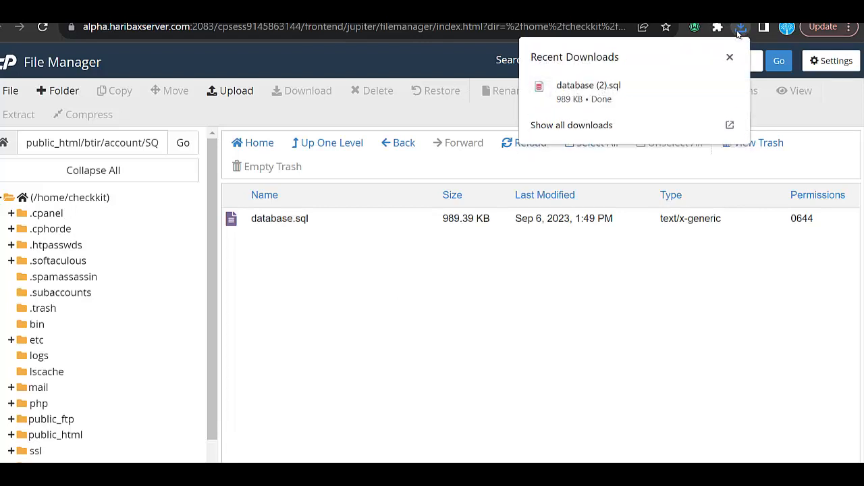
click(556, 275)
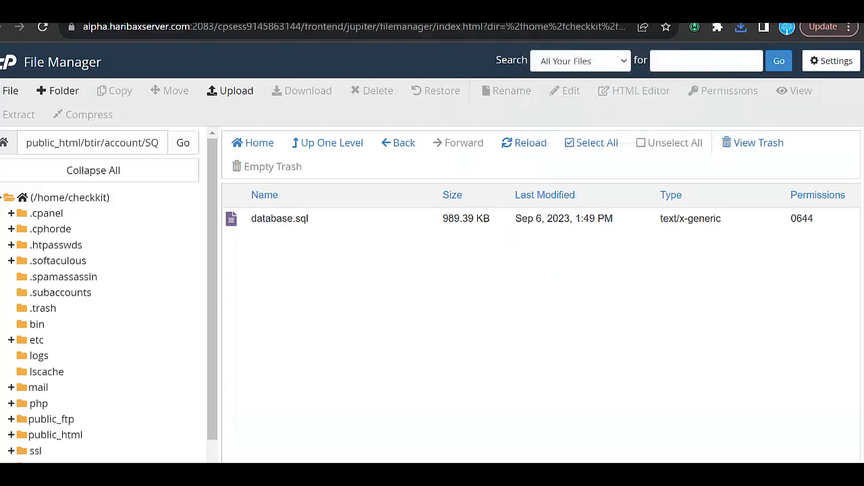
Switch to phpMyAdmin and import the downloaded file database (2).sql into the checkkit_btirdb database.
click(368, 8)
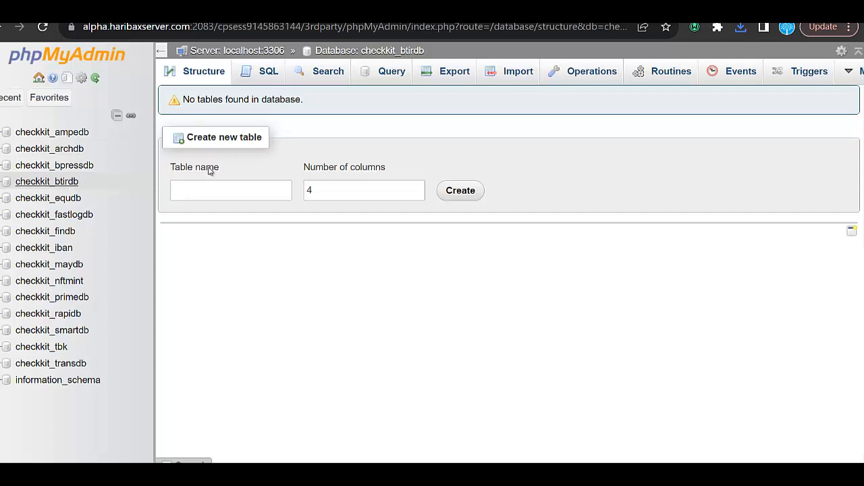
click(526, 76)
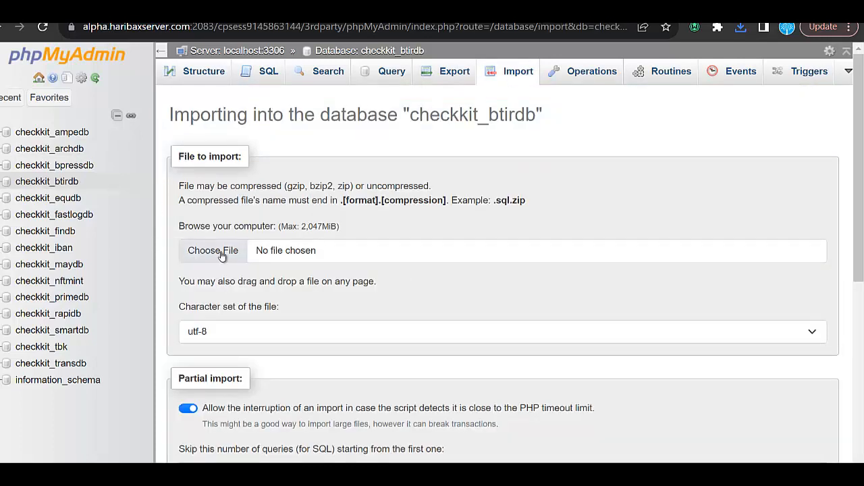
click(222, 253)
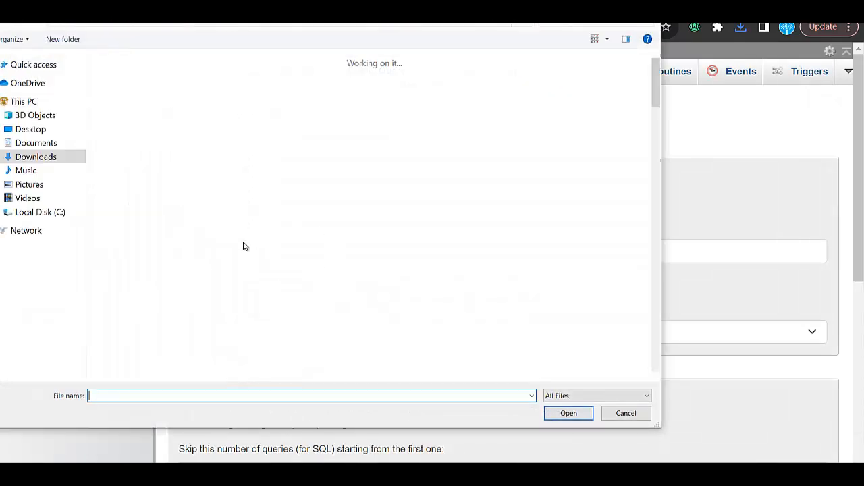
double_click(117, 91)
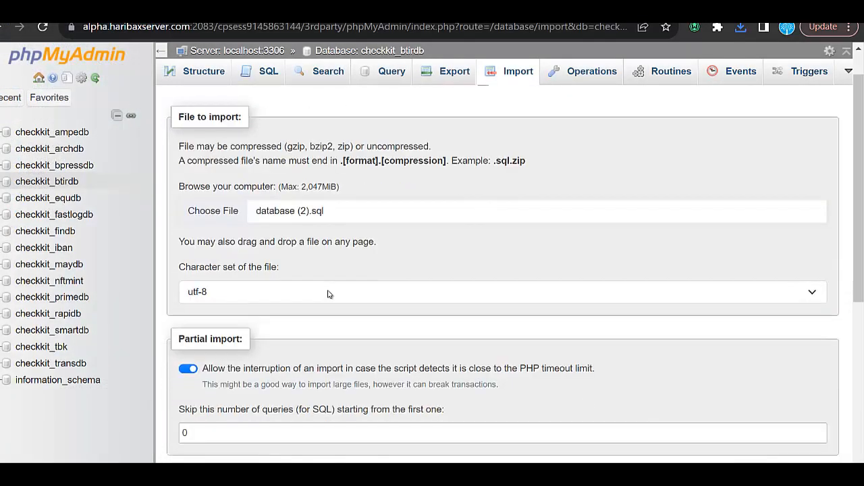
scroll(329, 294, down, 5)
click(191, 436)
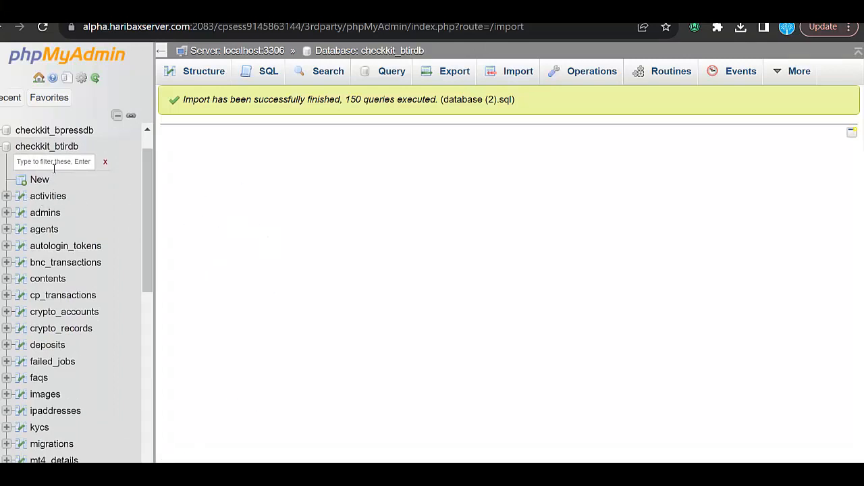
Open the record in the admins table for editing and examine its email and password fields.
click(51, 216)
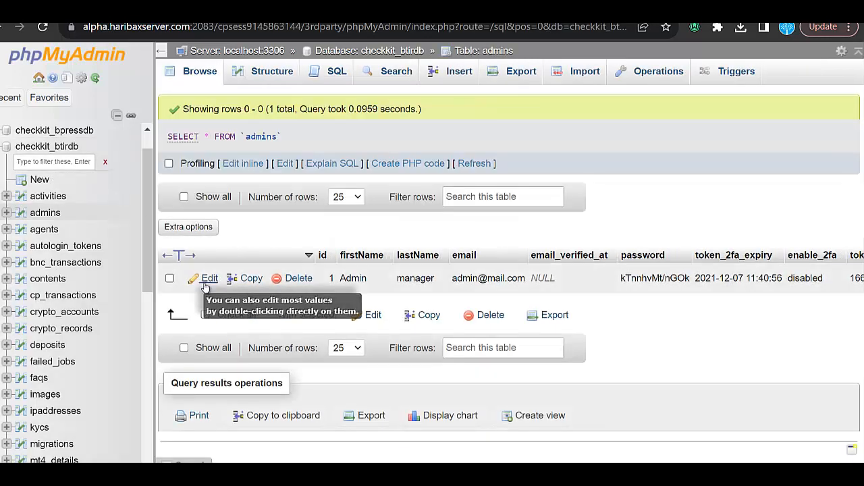
click(209, 279)
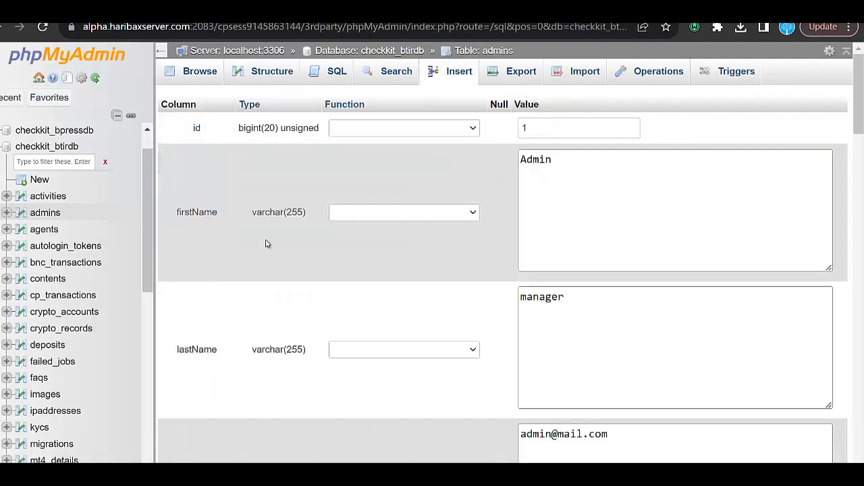
scroll(519, 292, down, 3)
double_click(578, 269)
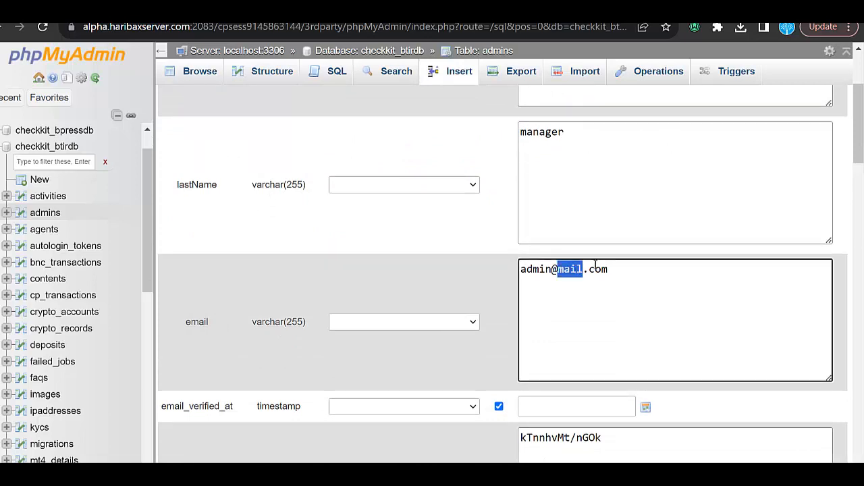
scroll(574, 291, down, 2)
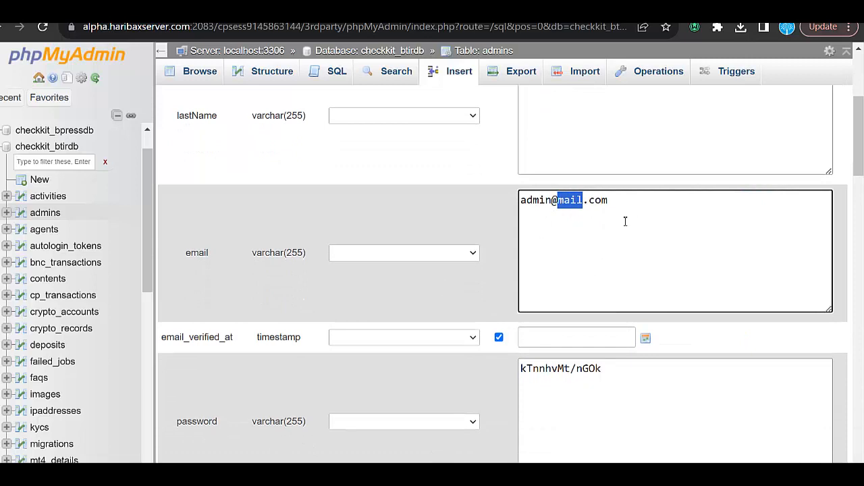
scroll(580, 253, down, 4)
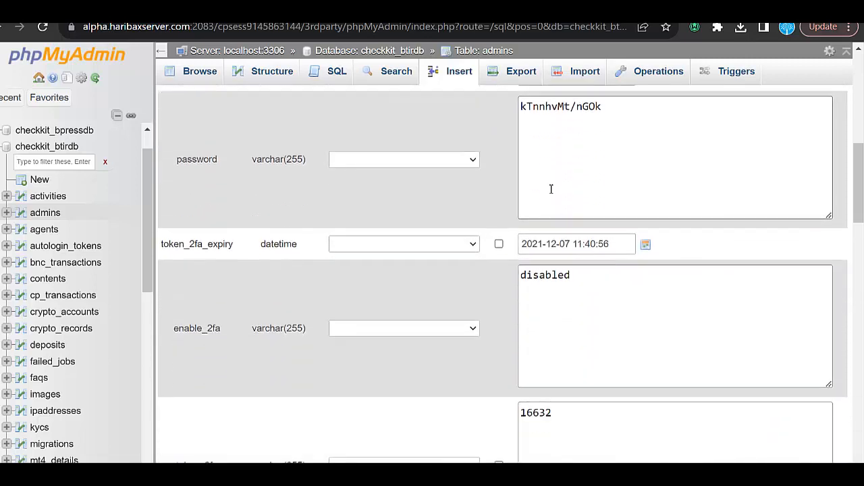
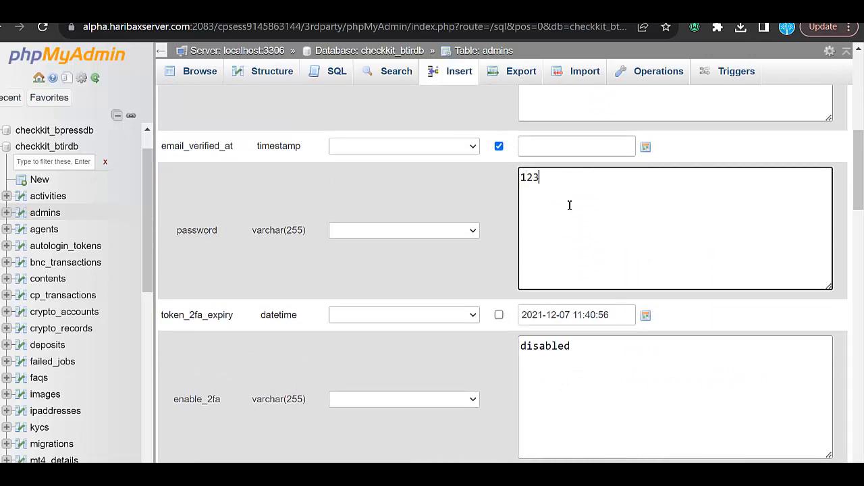
Open the list of functions for the password column of the admins record and browse the available options.
click(465, 233)
scroll(396, 269, down, 5)
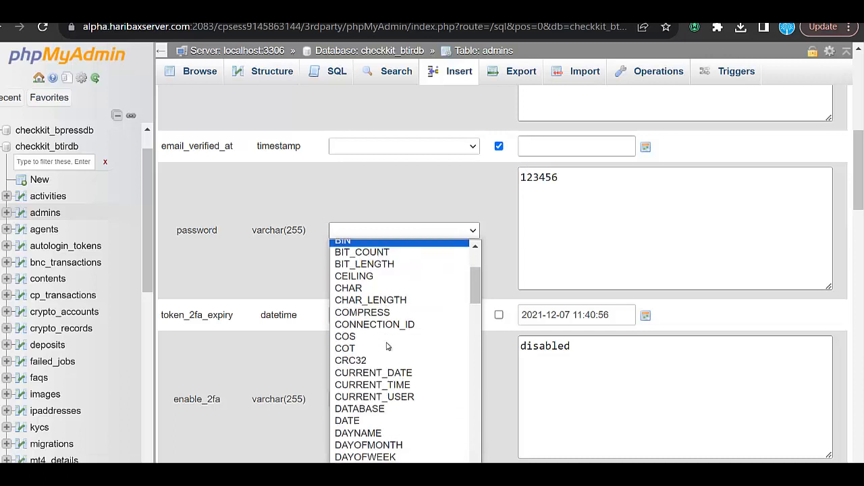
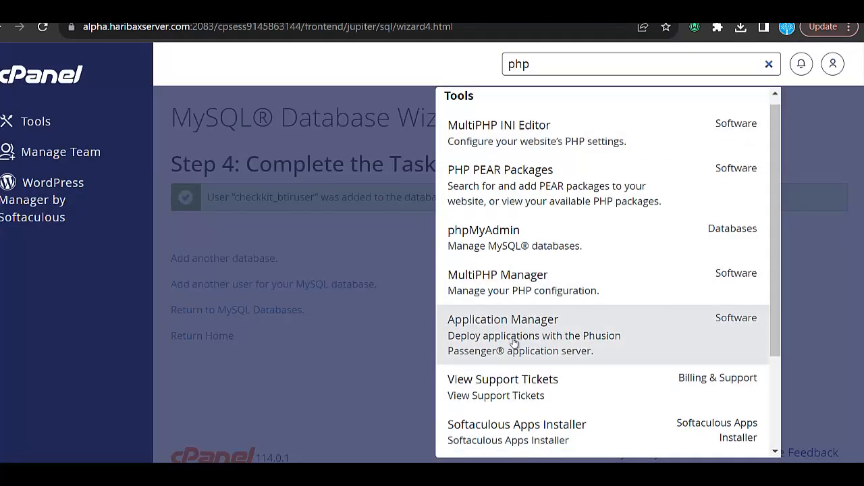
Return to cPanel, search its tools for "php" and open the MultiPHP Manager.
scroll(513, 343, up, 1)
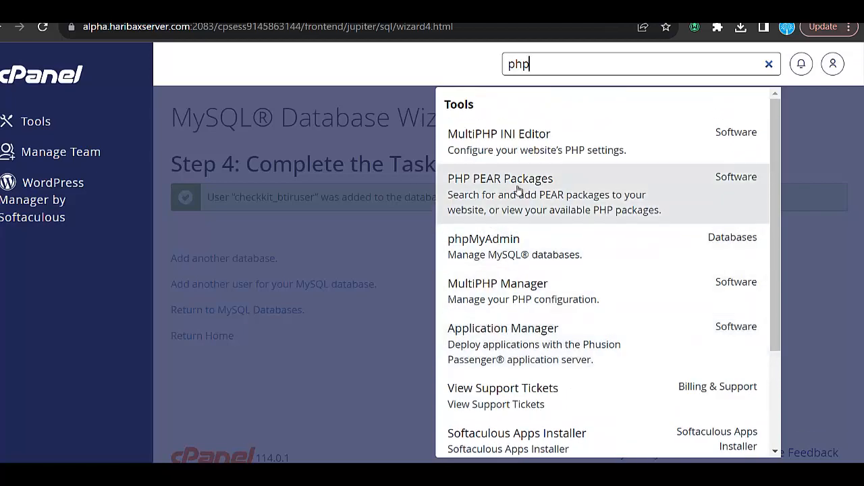
scroll(494, 315, down, 3)
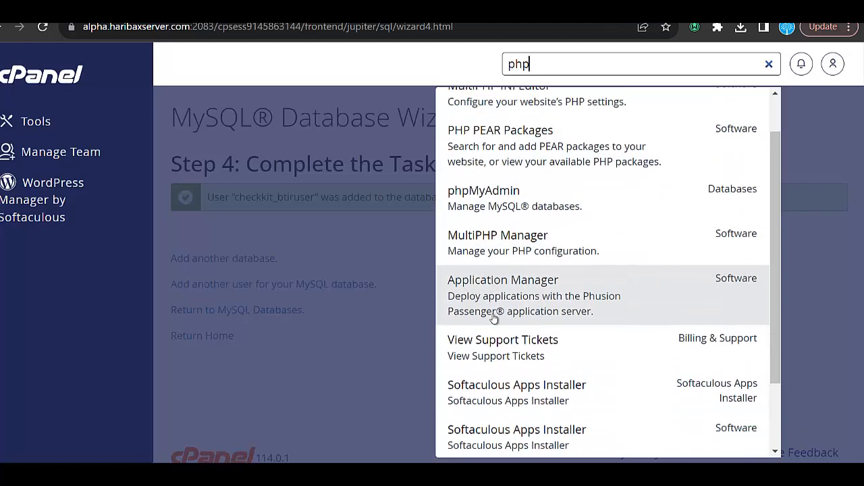
scroll(494, 315, up, 3)
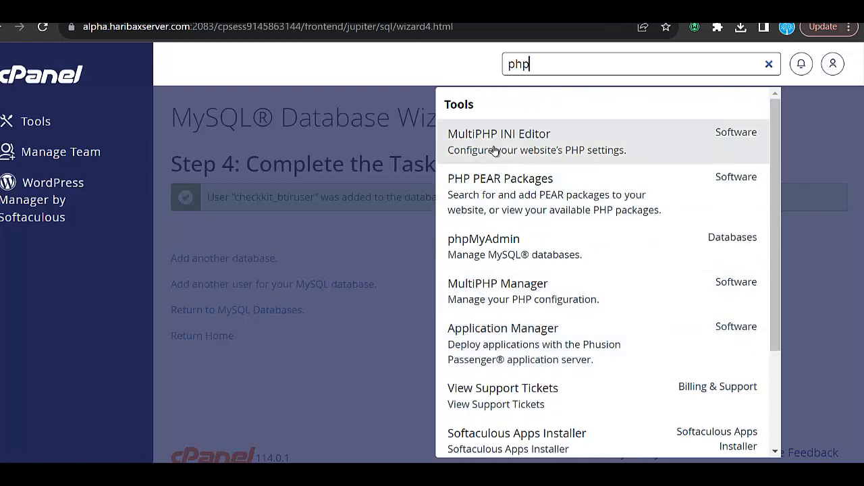
click(485, 293)
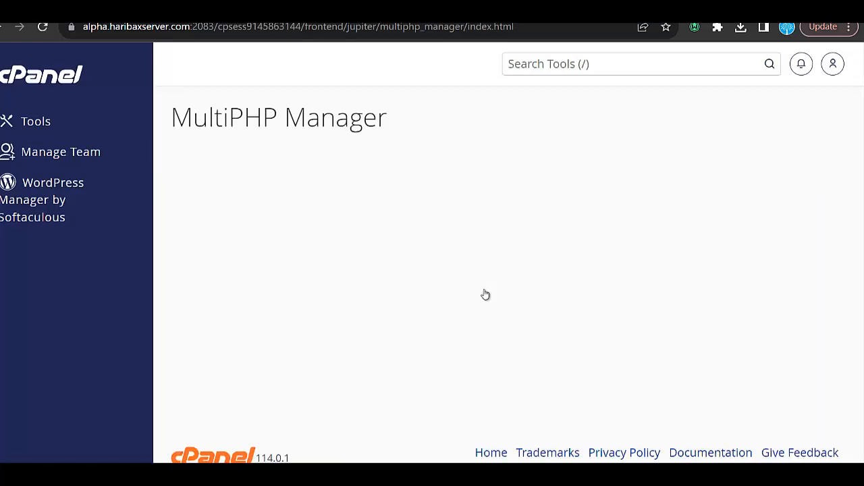
scroll(268, 322, down, 5)
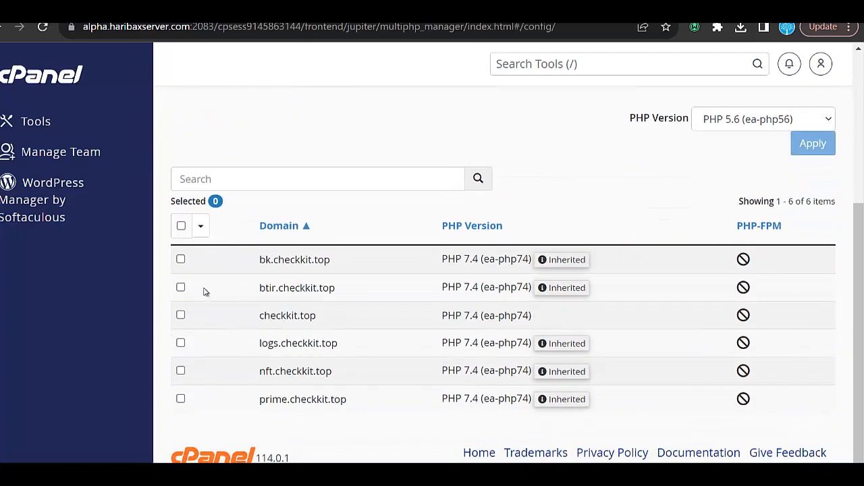
Apply PHP 8.1 (ea-php81) to the btir.checkkit.top domain and view the site's home page.
click(180, 287)
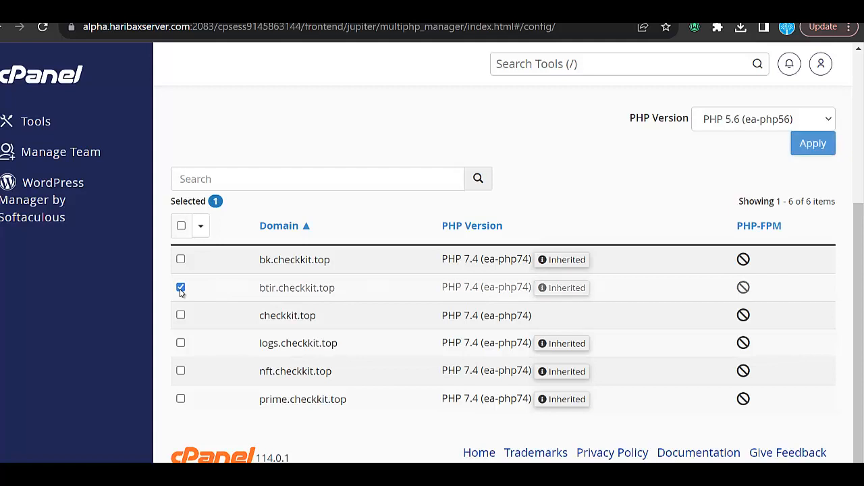
scroll(506, 147, up, 2)
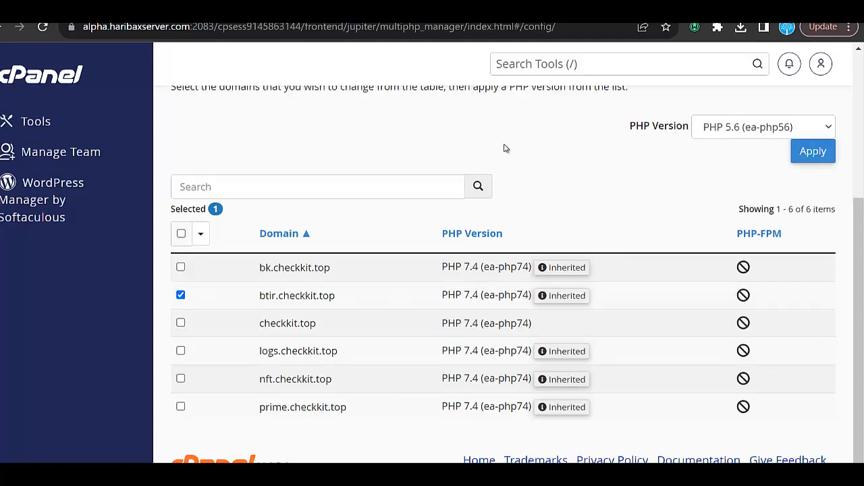
click(744, 194)
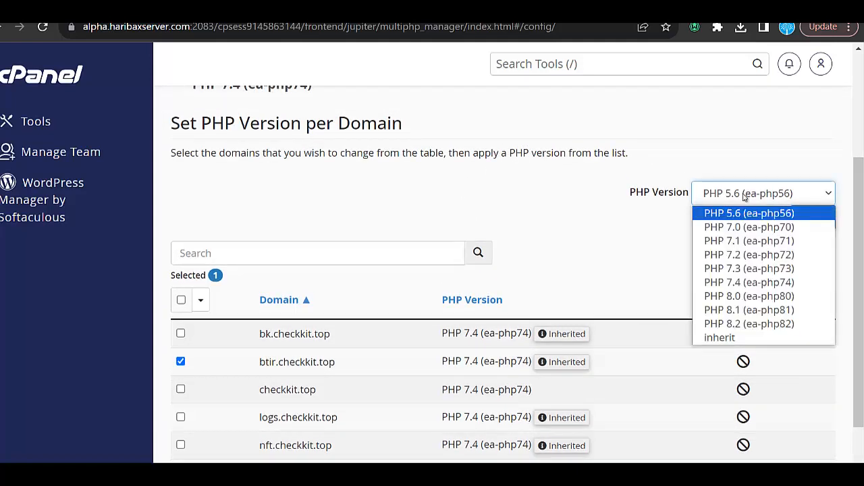
click(749, 310)
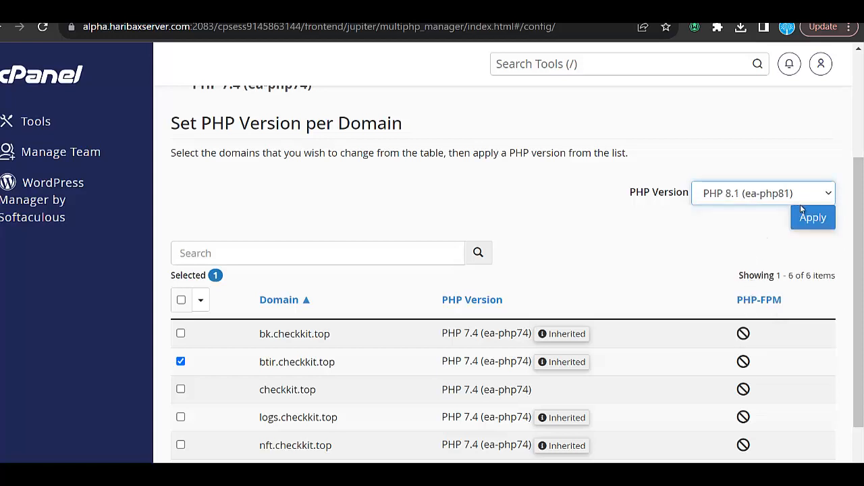
click(809, 220)
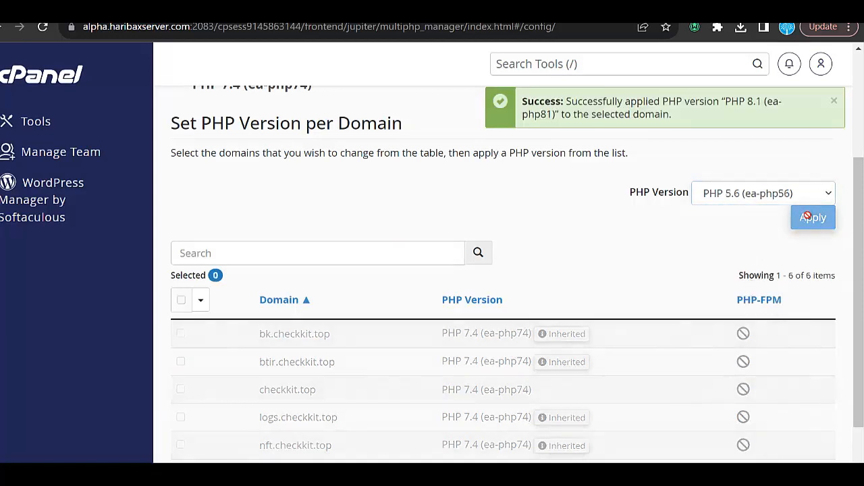
scroll(606, 273, down, 2)
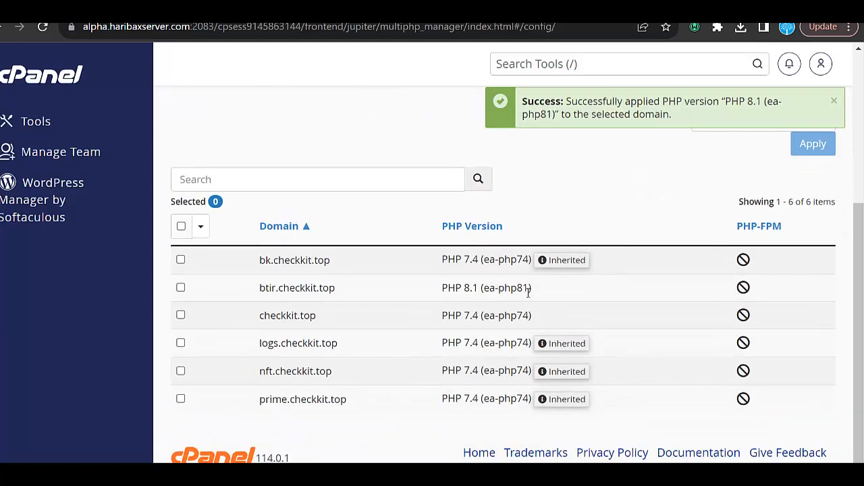
scroll(473, 198, up, 3)
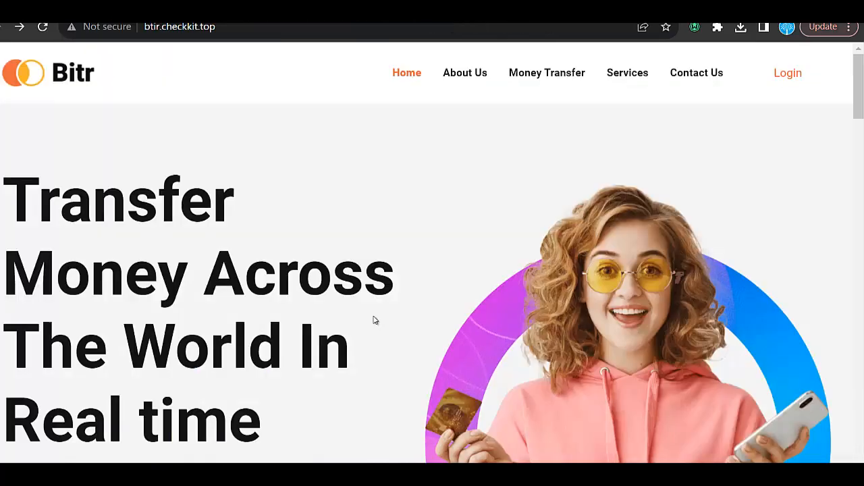
scroll(374, 320, down, 4)
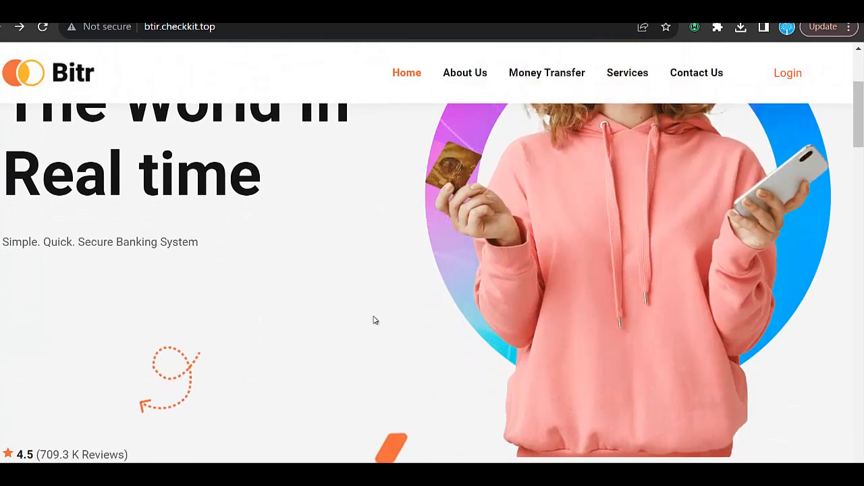